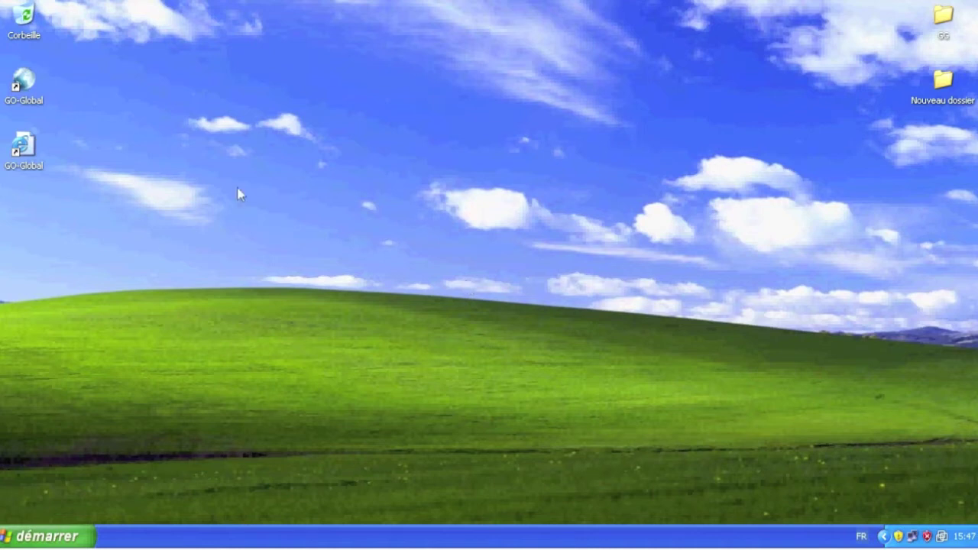
Step: Connect the GO-Global client to host 192.168.0.37 and sign in as administrator with the account password
click(21, 82)
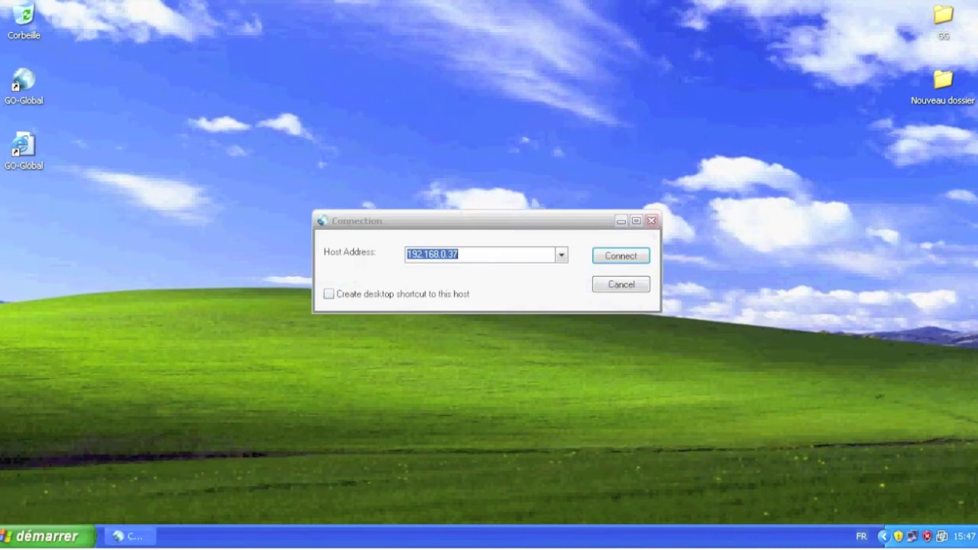
click(622, 254)
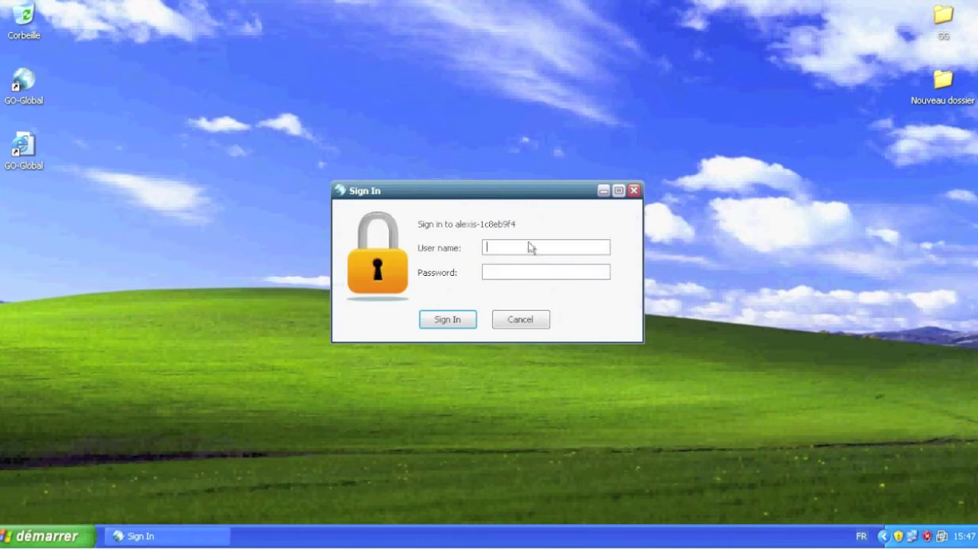
text(administrato)
key(Tab)
text(********)
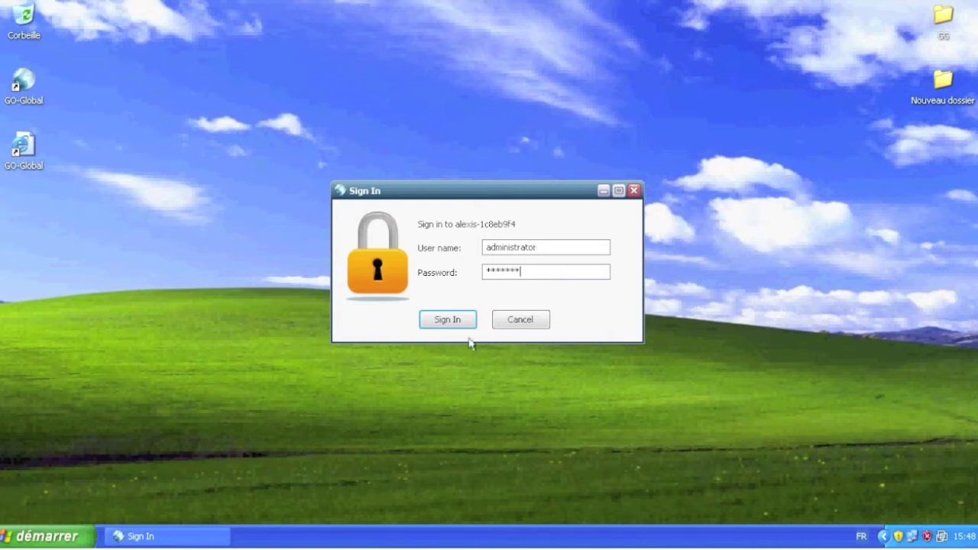
click(425, 321)
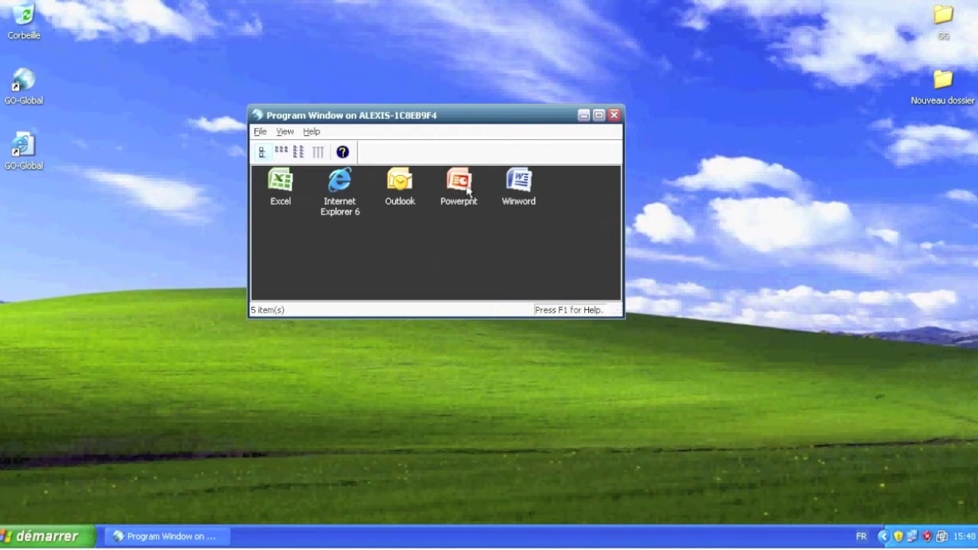
Step: Launch Winword from the remote Program Window and dismiss the Office activation wizard
click(509, 190)
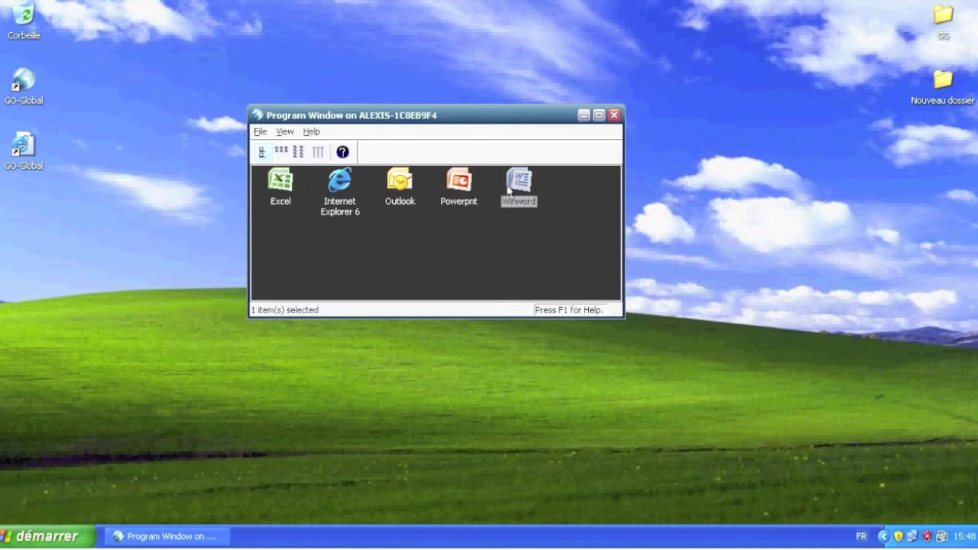
double_click(517, 180)
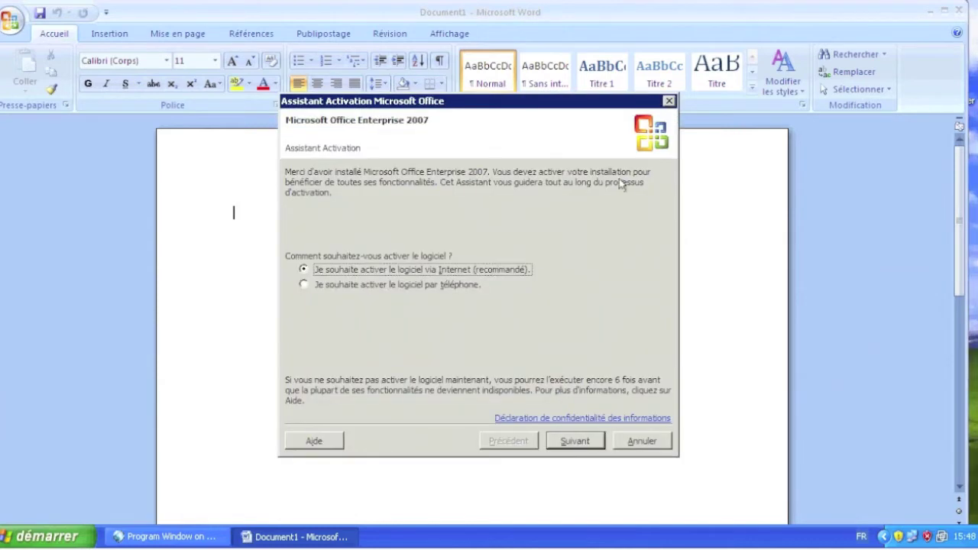
key(Escape)
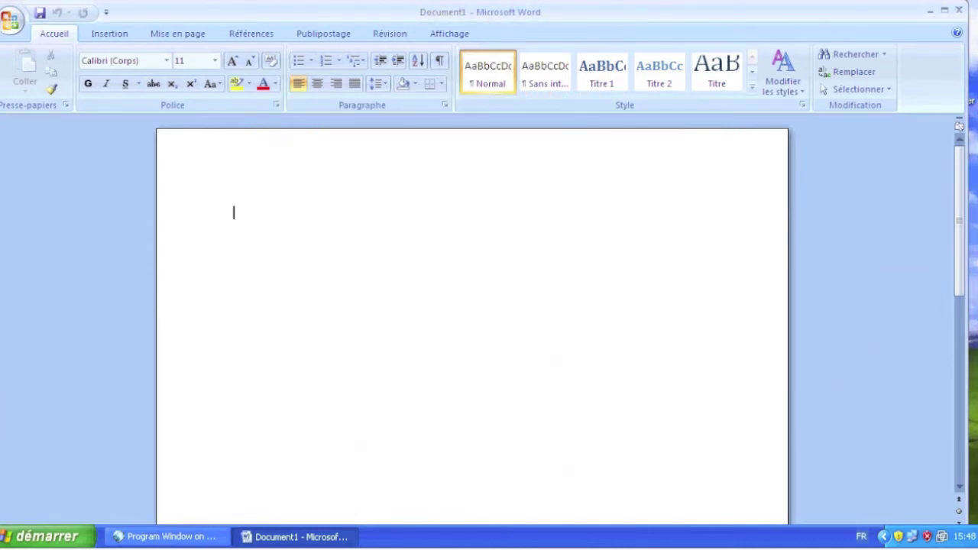
Step: Enter the test text "test goglobal" in the blank Word document and delete it
text(tet)
key(BackSpace)
text(st goglobal)
click(188, 212)
key(BackSpace)
Step: Close Word and end the client session by closing the Program Window
key(alt+F4)
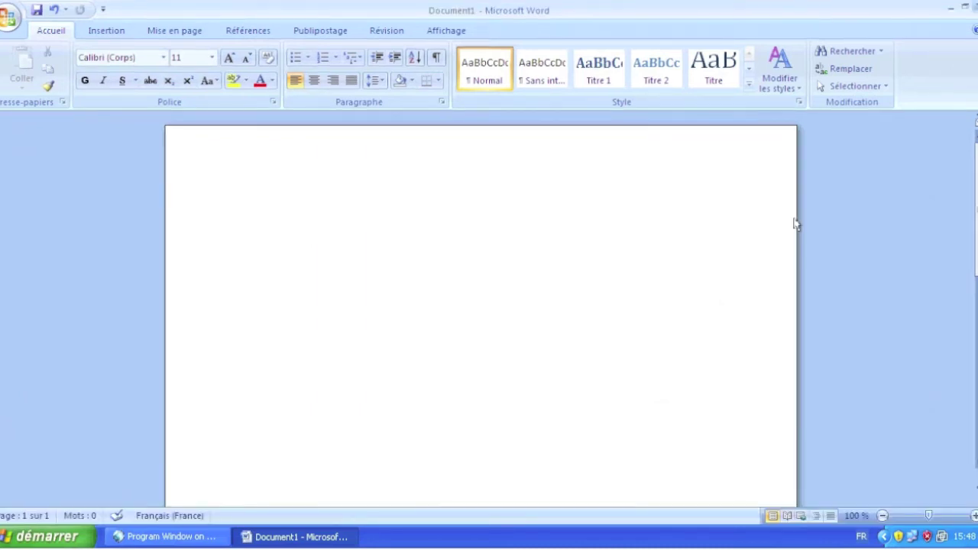
click(516, 304)
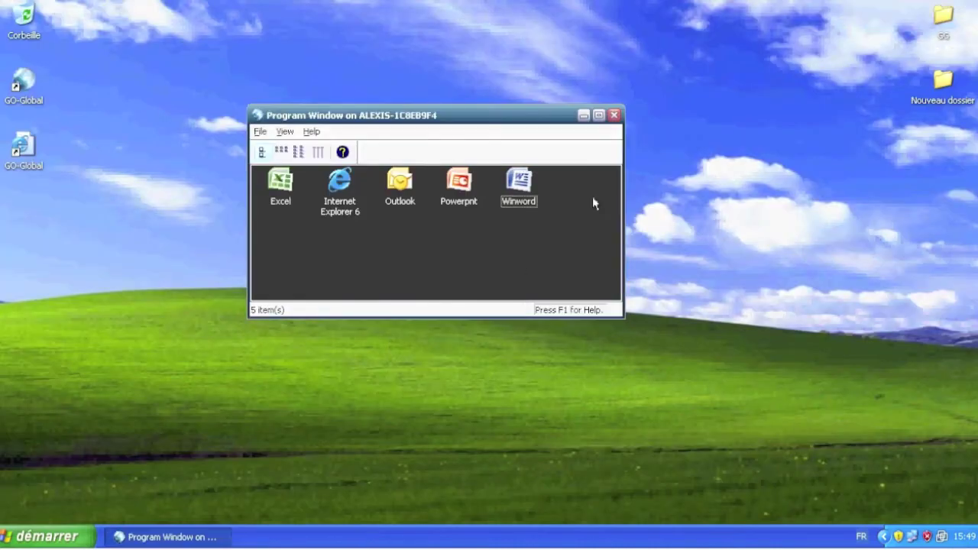
click(613, 115)
Step: Open the GO-Global Client Installation page from its desktop shortcut and start the Embedded ActiveX client
click(23, 153)
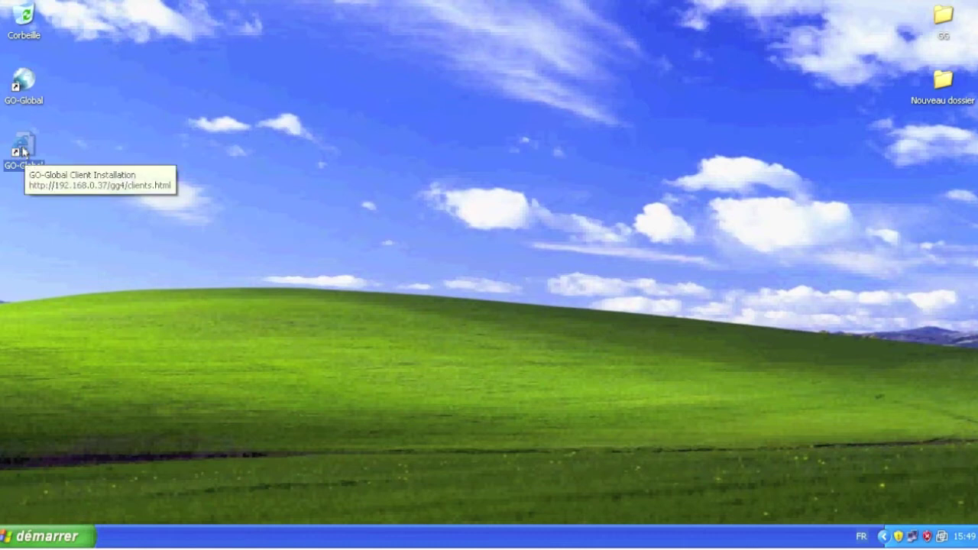
double_click(22, 150)
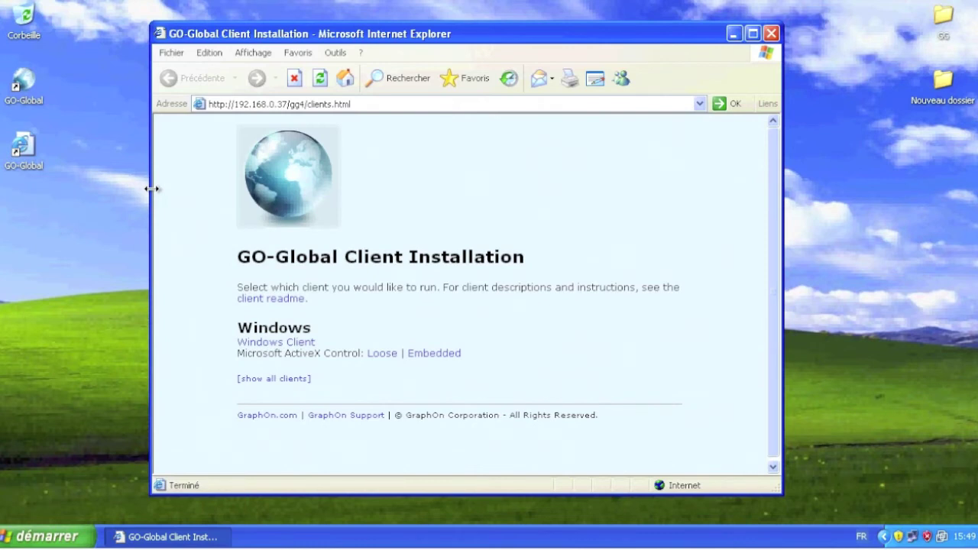
click(230, 105)
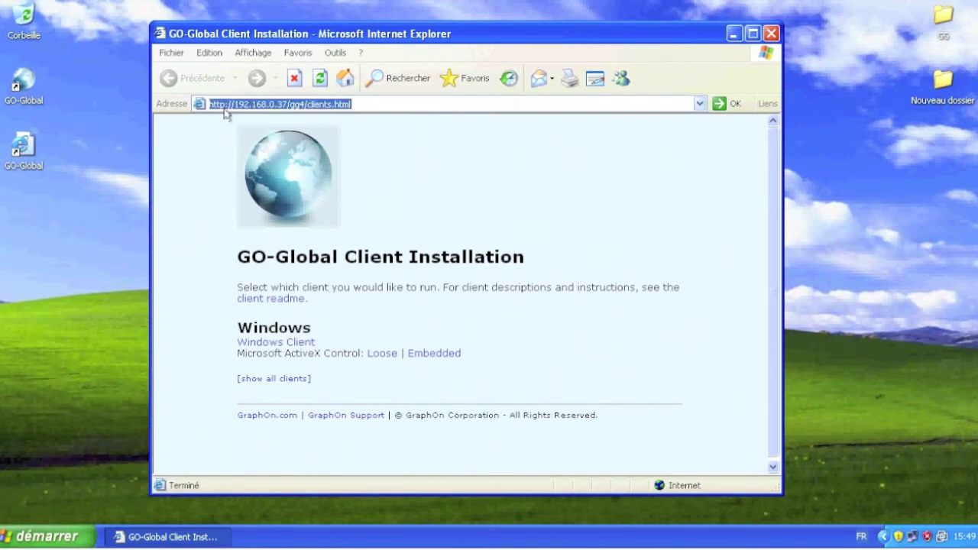
drag(238, 104, 290, 104)
click(411, 105)
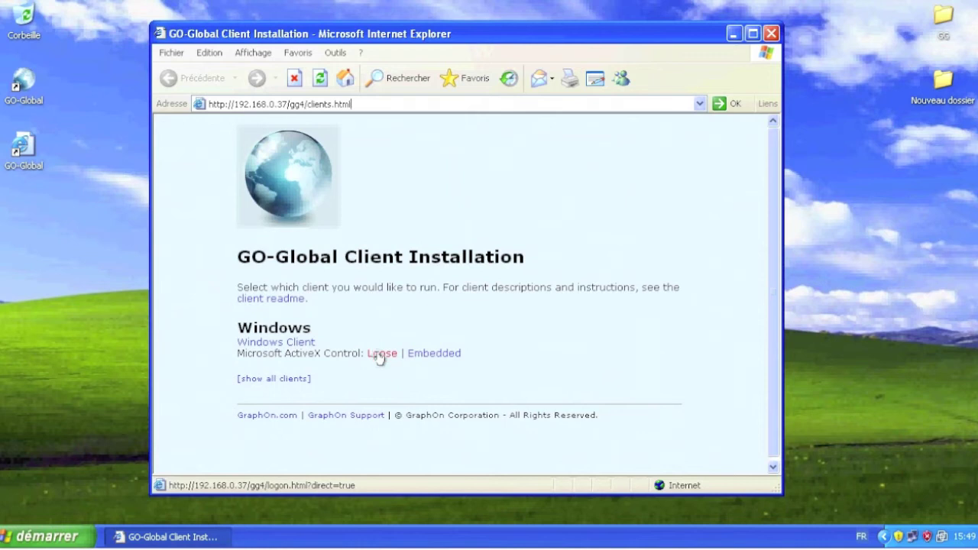
click(430, 355)
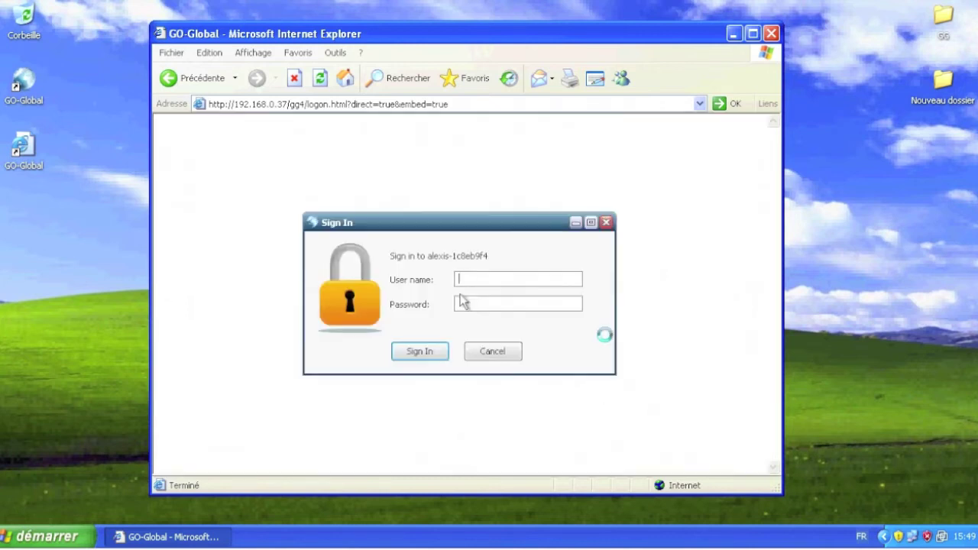
Step: Sign in to the embedded GO-Global session as administrator with the account password
text(administra)
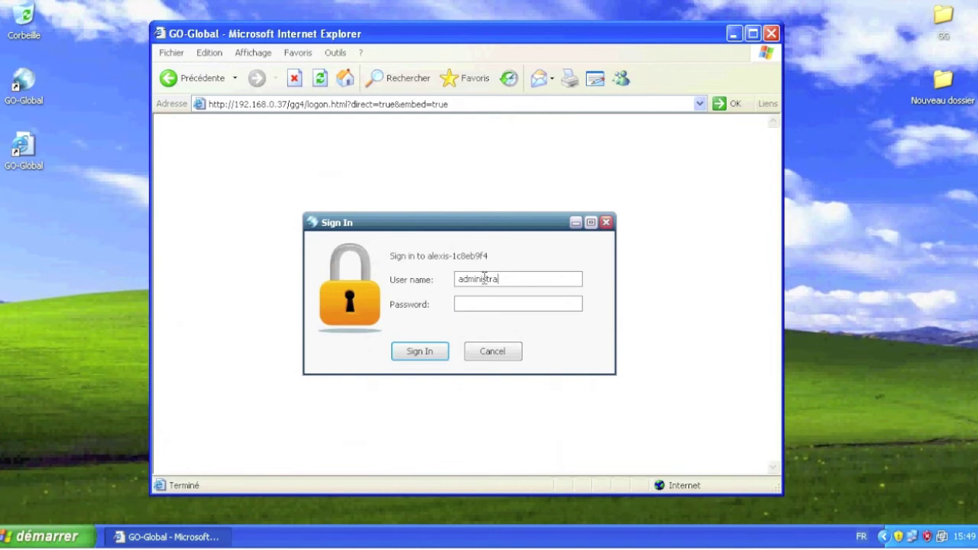
text(tor)
key(Tab)
text(*******)
key(Return)
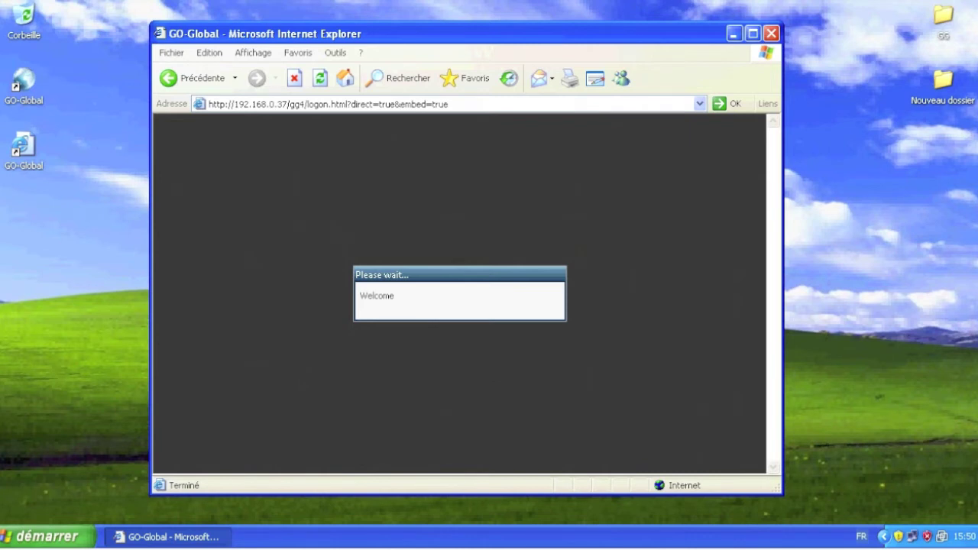
Step: Launch Winword inside the browser session and dismiss the Office activation wizard
drag(624, 226, 478, 191)
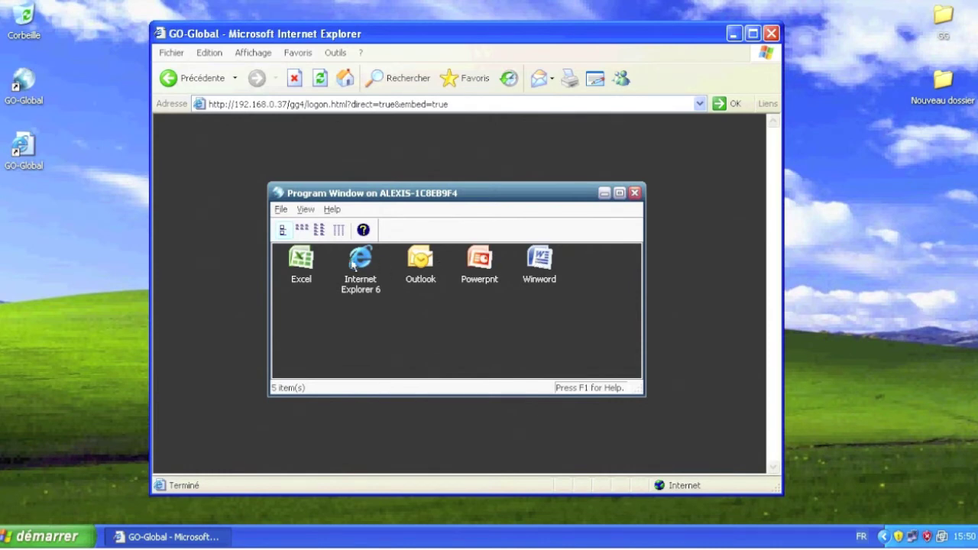
double_click(536, 261)
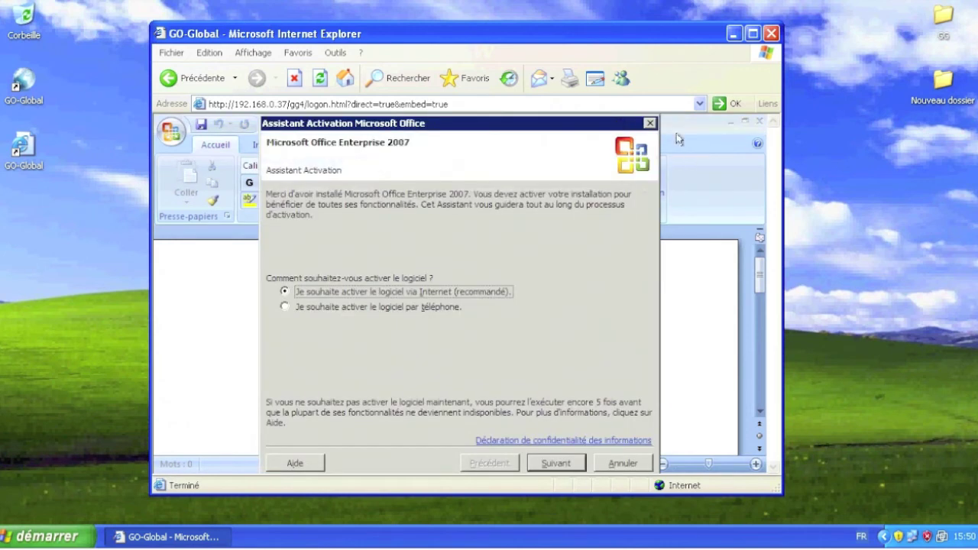
click(650, 123)
Step: Maximize and restore the browser window holding Word, enlarge it slightly and reposition it on the desktop
double_click(593, 36)
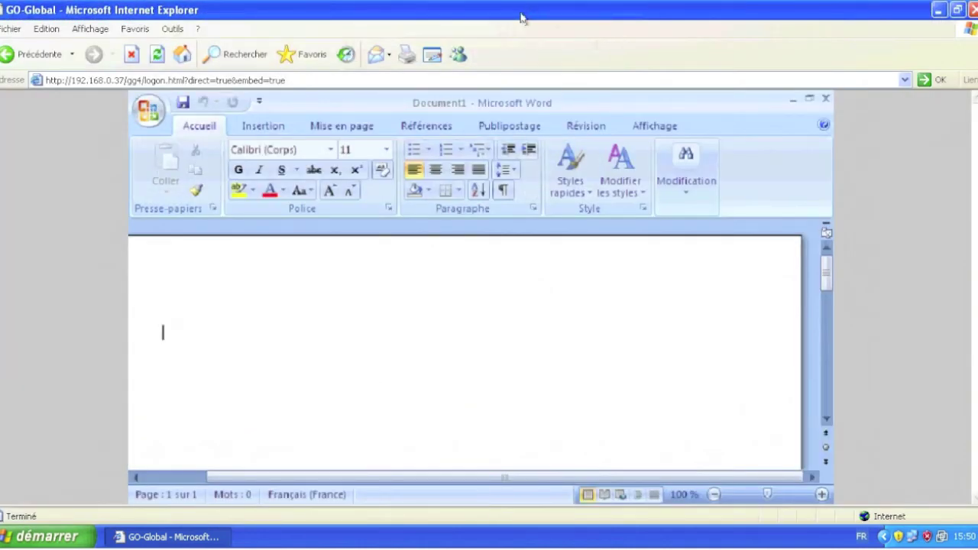
double_click(522, 16)
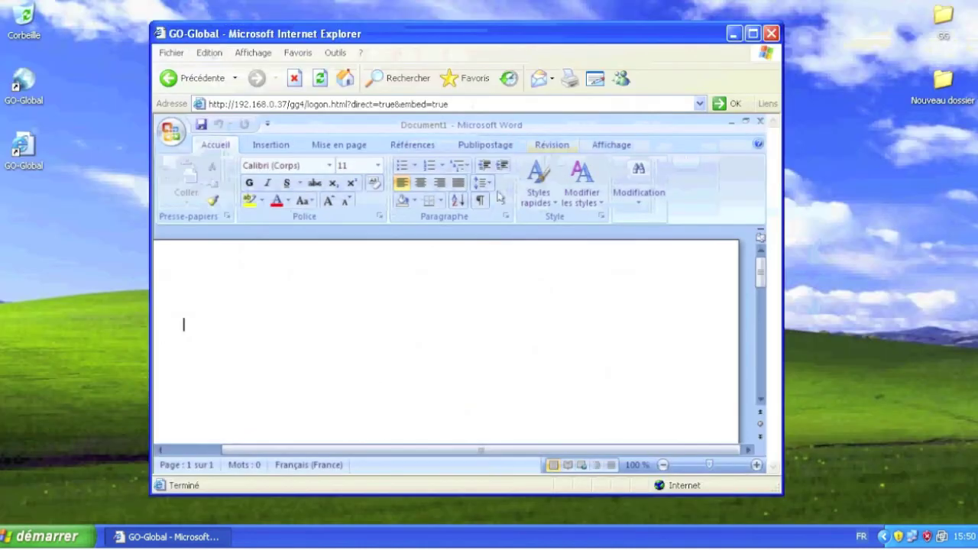
drag(776, 491, 813, 517)
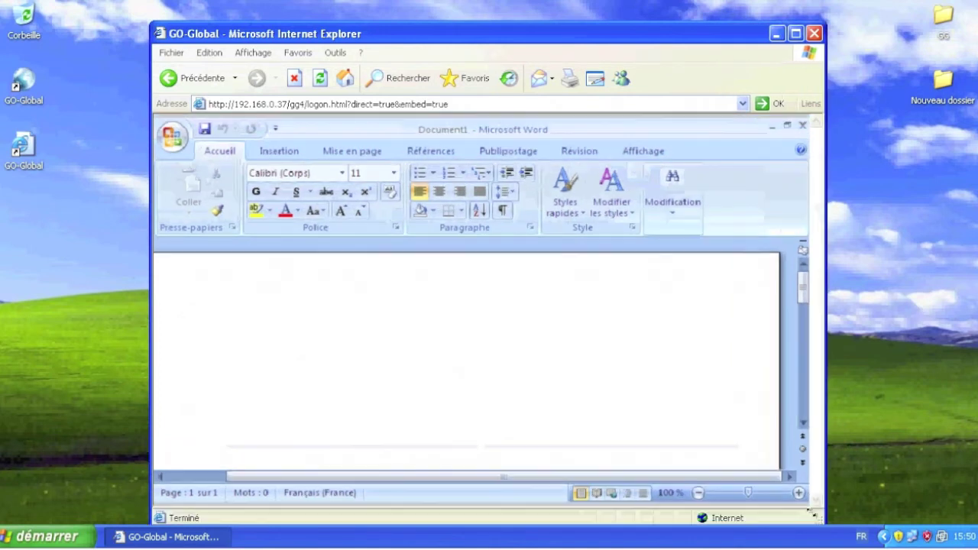
drag(311, 37, 255, 23)
Step: Enter "Test word dans IE6" in the browser-embedded Word document and delete the line
click(210, 318)
text(tes)
text(t )
text(word)
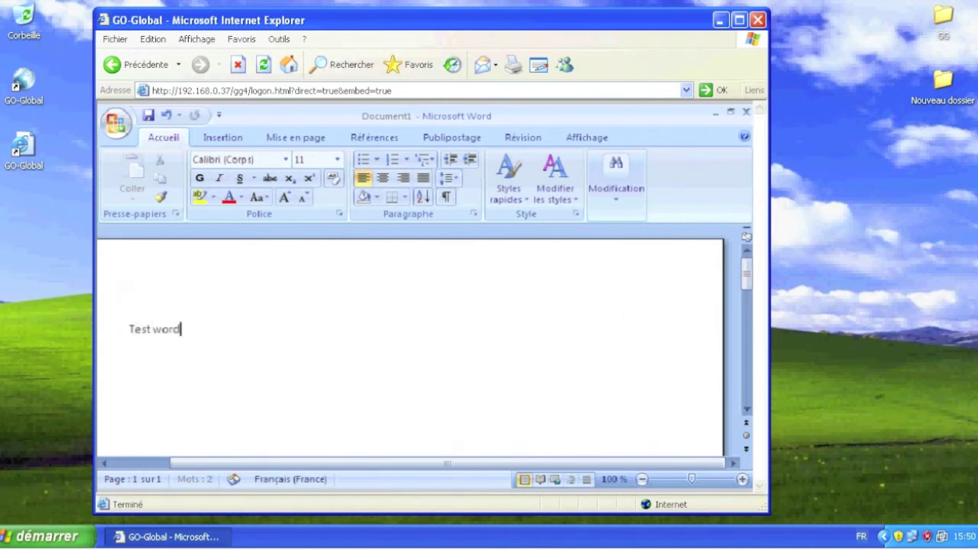
text( dans IE6)
drag(229, 329, 121, 329)
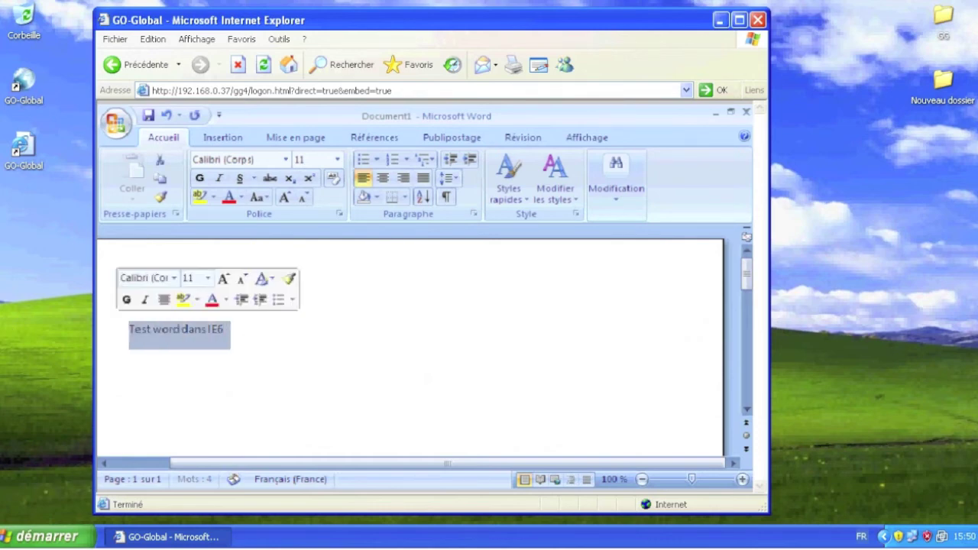
key(Delete)
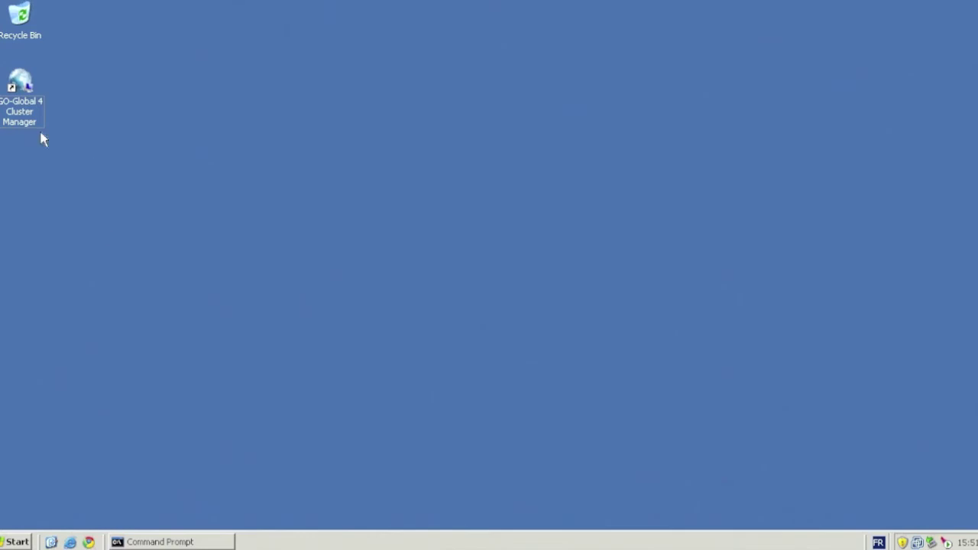
Step: Switch to the server desktop and open GO-Global 4 Cluster Manager
click(29, 89)
double_click(29, 89)
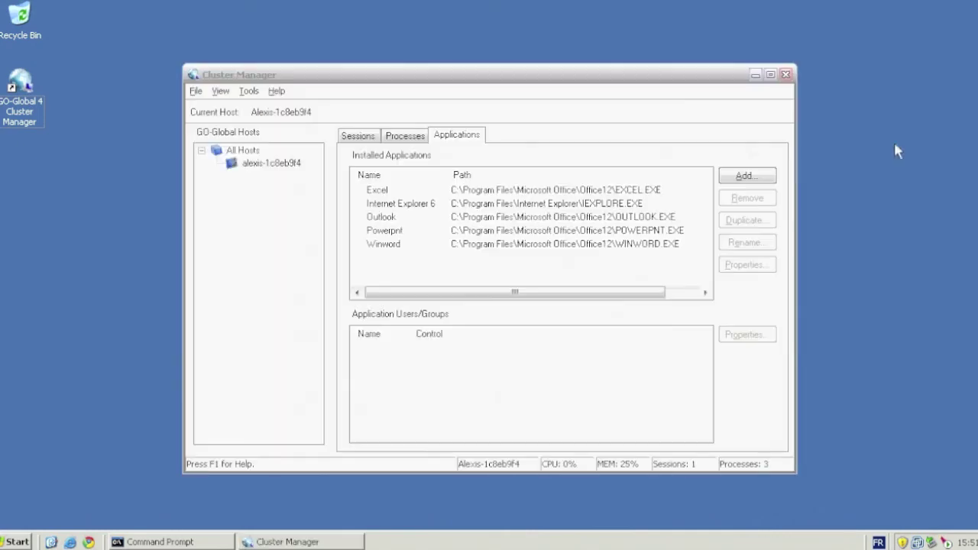
click(585, 90)
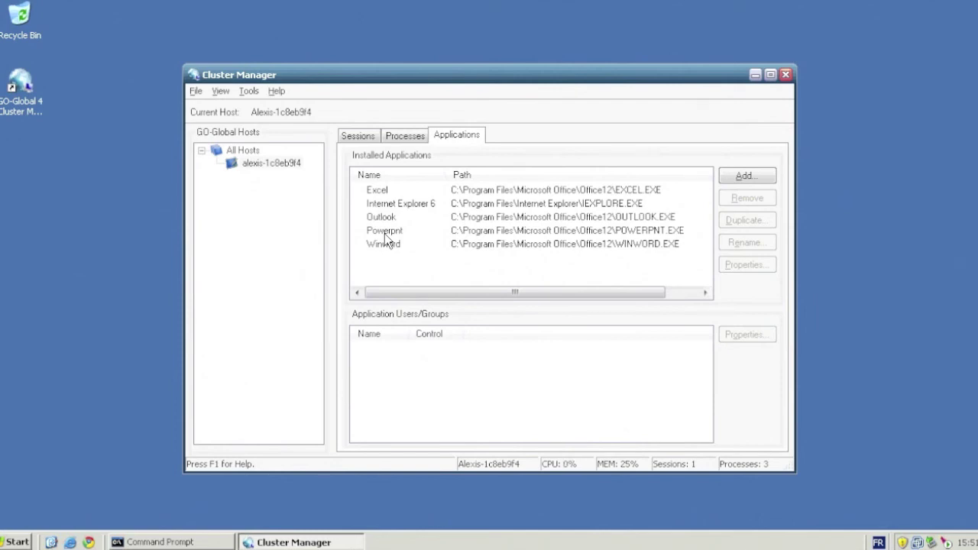
Step: Add Notepad to the installed applications, using C:\WINDOWS\NOTEPAD.EXE as the executable path
click(743, 177)
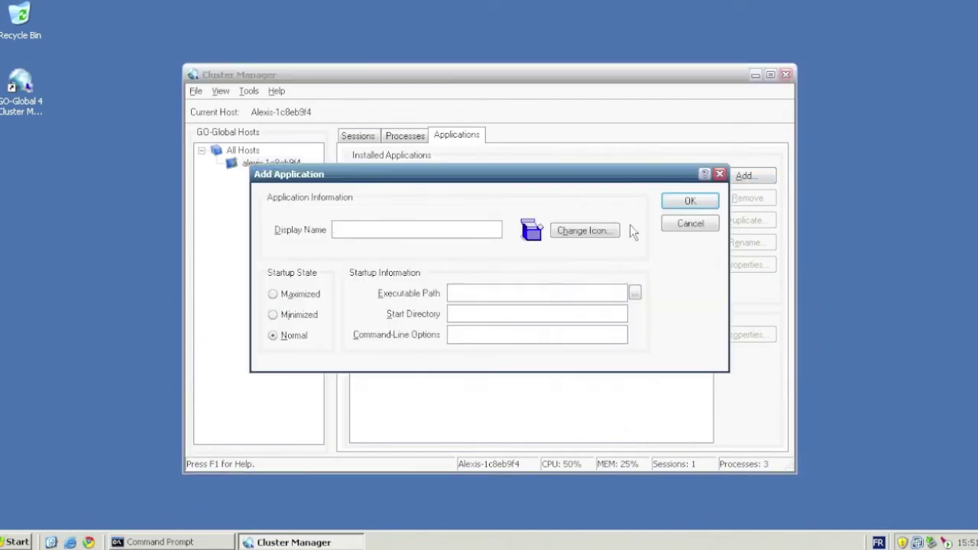
click(635, 294)
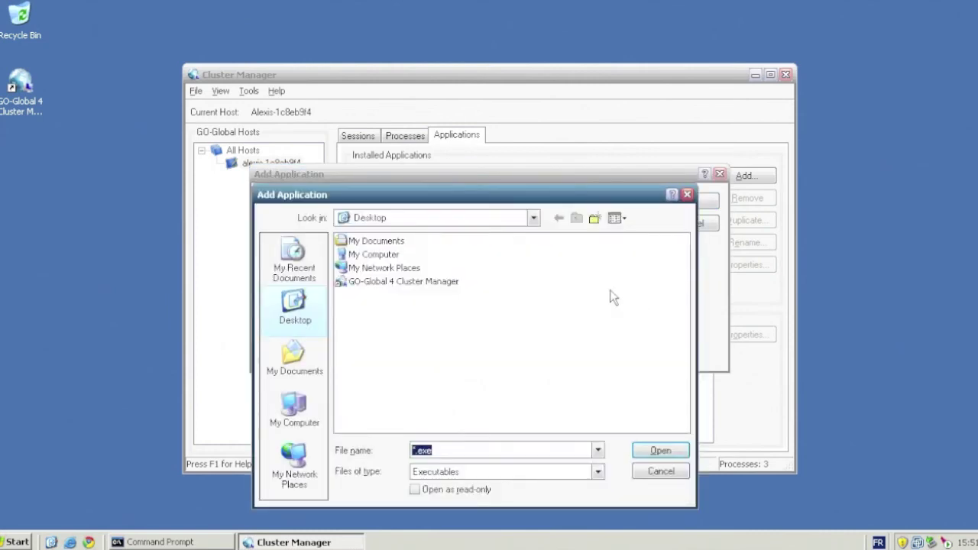
click(296, 406)
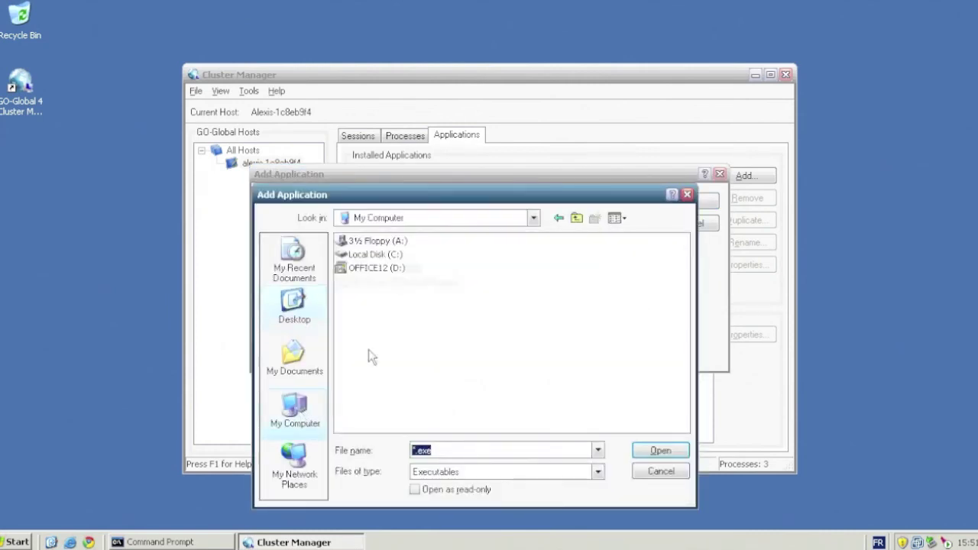
double_click(384, 257)
double_click(370, 295)
drag(407, 427, 571, 426)
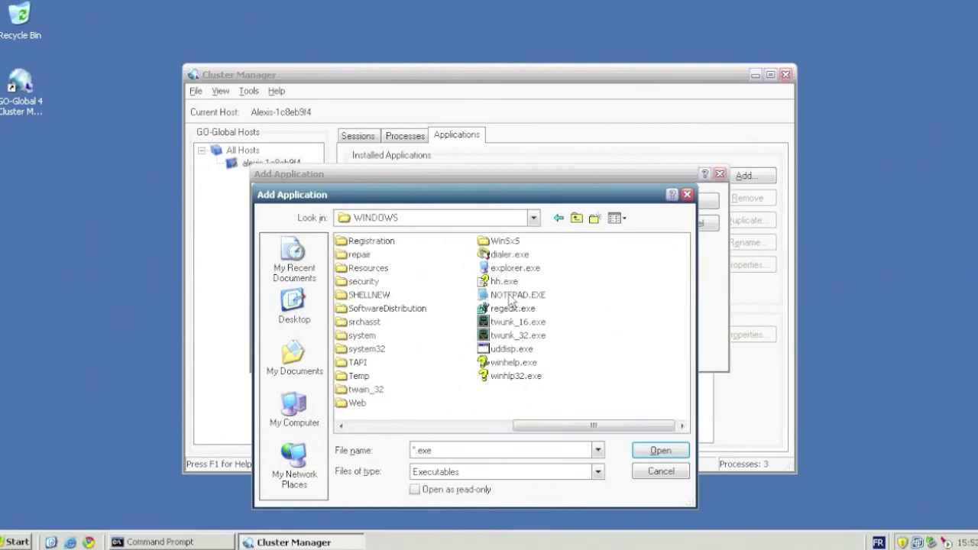
double_click(511, 296)
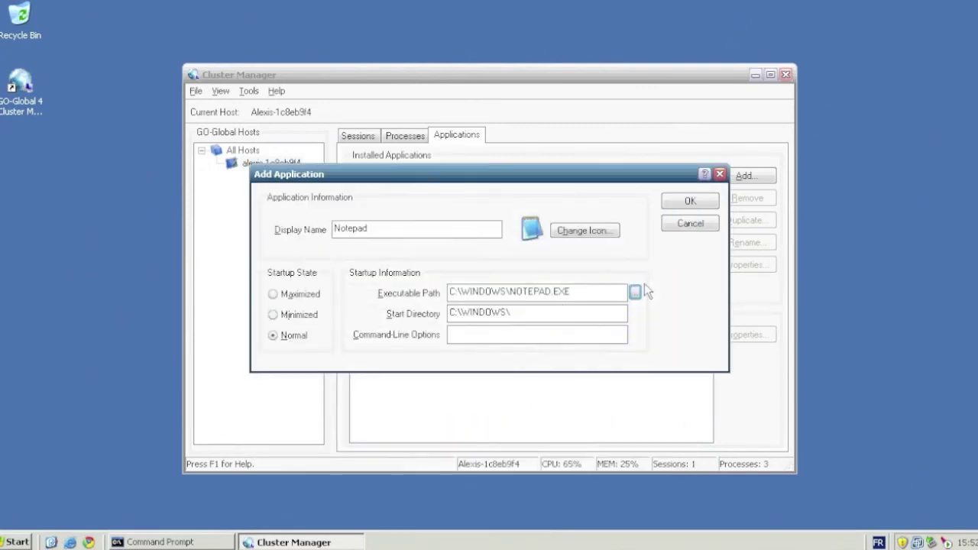
click(676, 201)
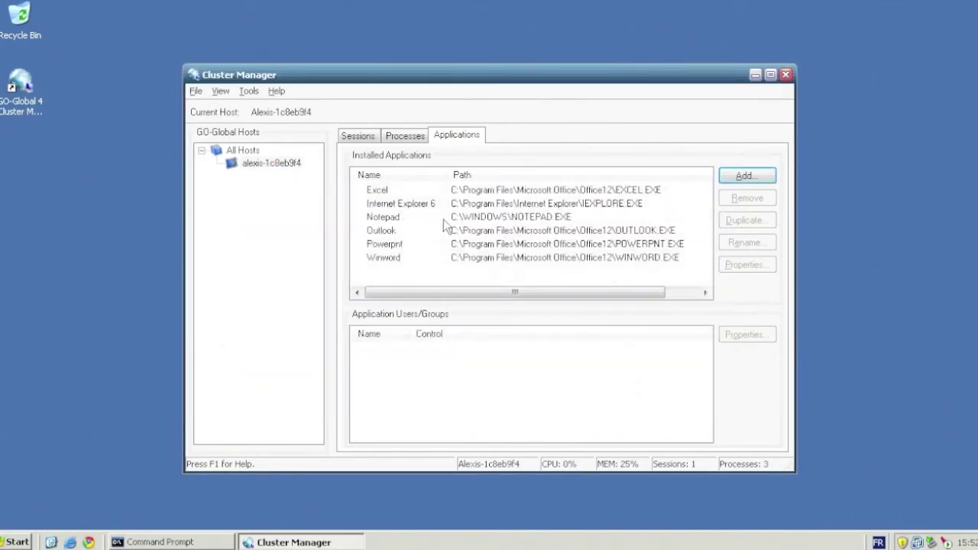
Step: Examine the host's running processes and its active client sessions
click(403, 138)
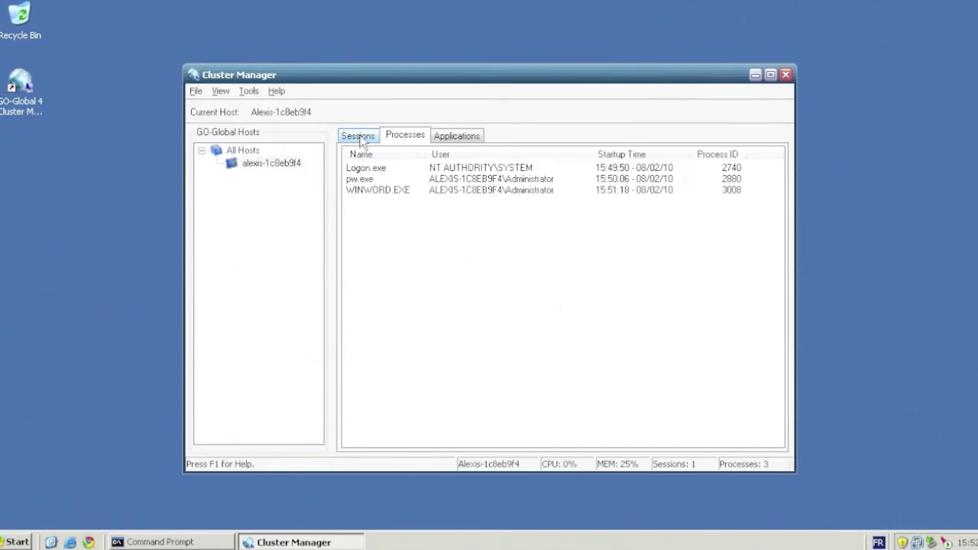
click(359, 137)
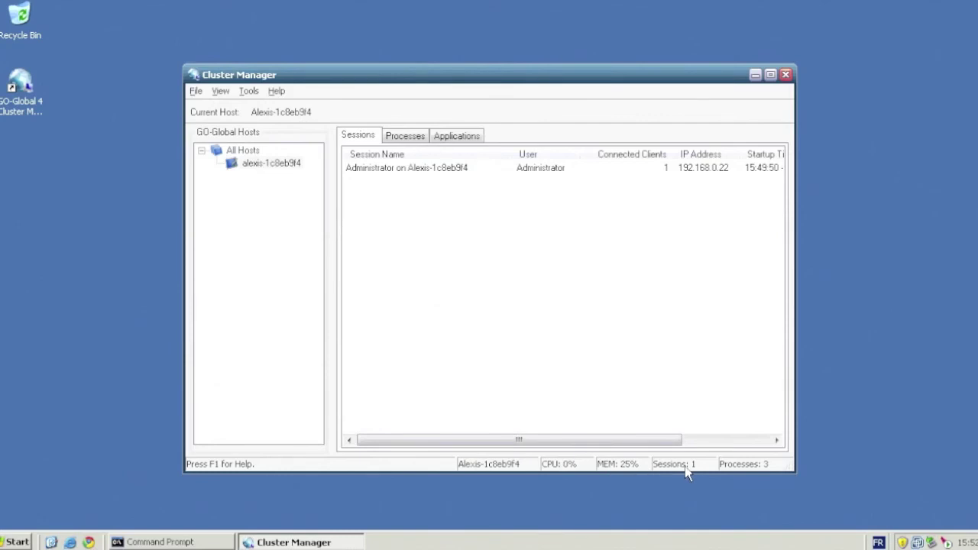
Step: Open Host Options and review the session startup, session shutdown and client access settings, including the starting drive letter choices
click(249, 90)
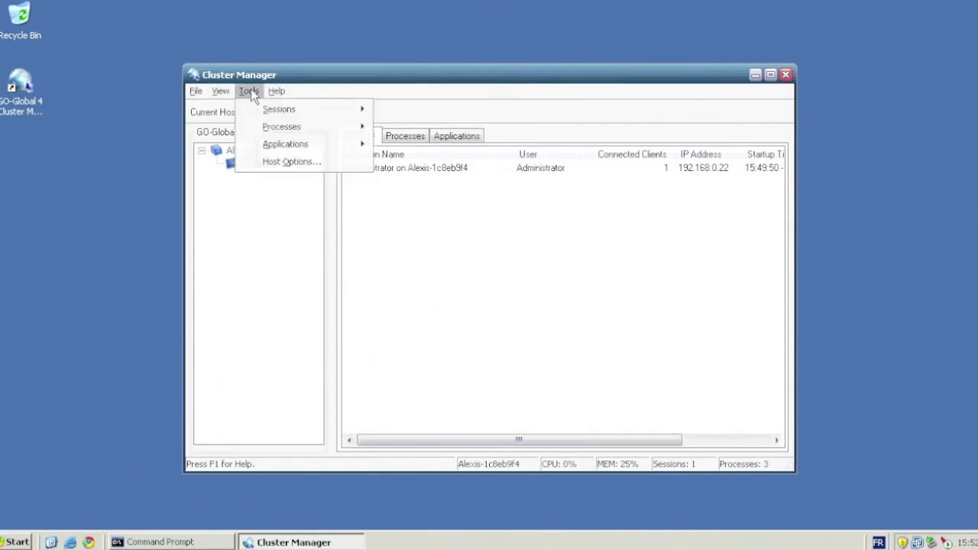
click(276, 162)
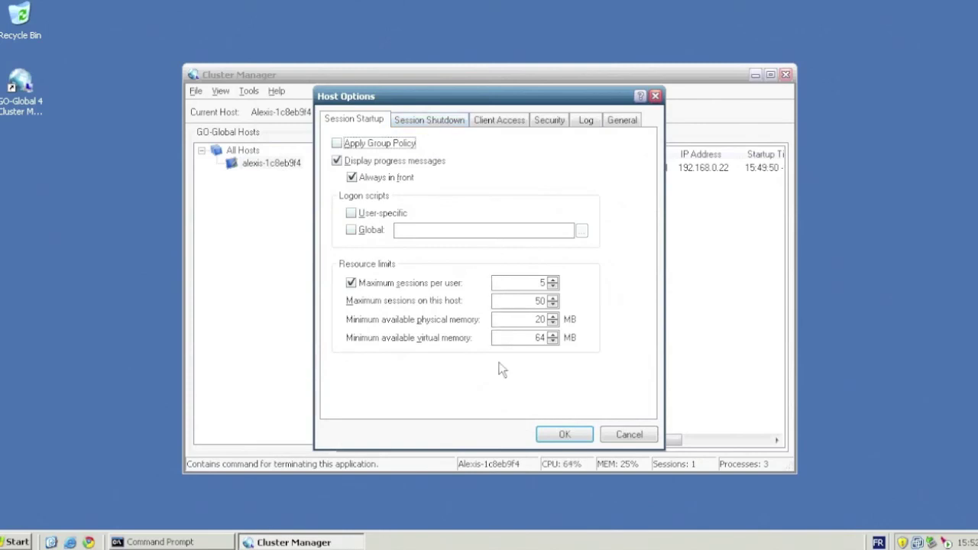
click(431, 121)
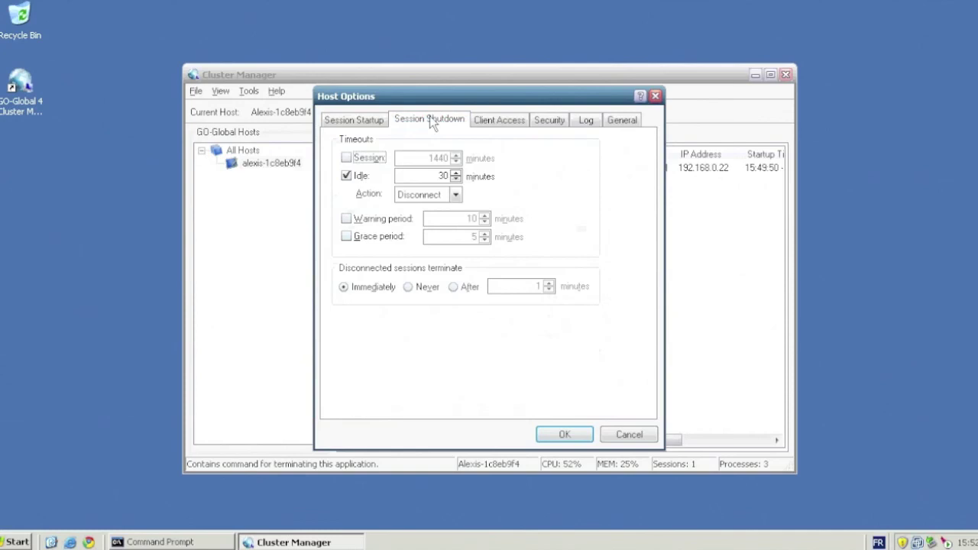
click(492, 120)
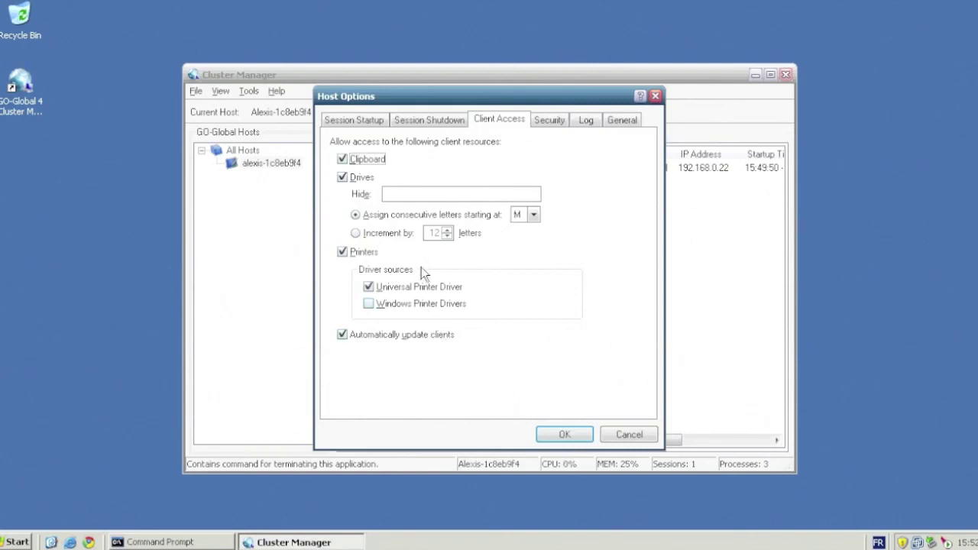
click(534, 215)
click(553, 172)
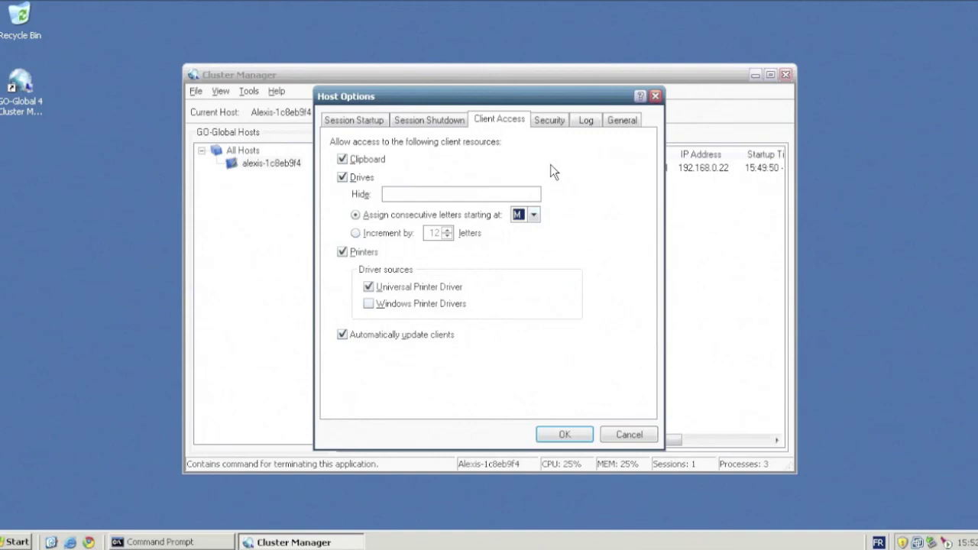
Step: Review the host's security settings with the encryption choices, plus the log and general settings, and cancel Host Options
click(546, 120)
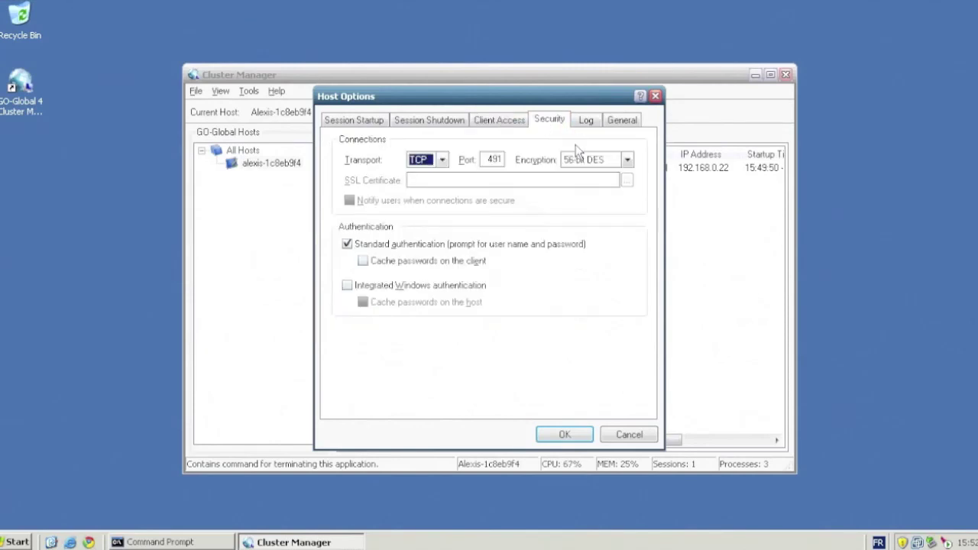
click(587, 162)
click(596, 142)
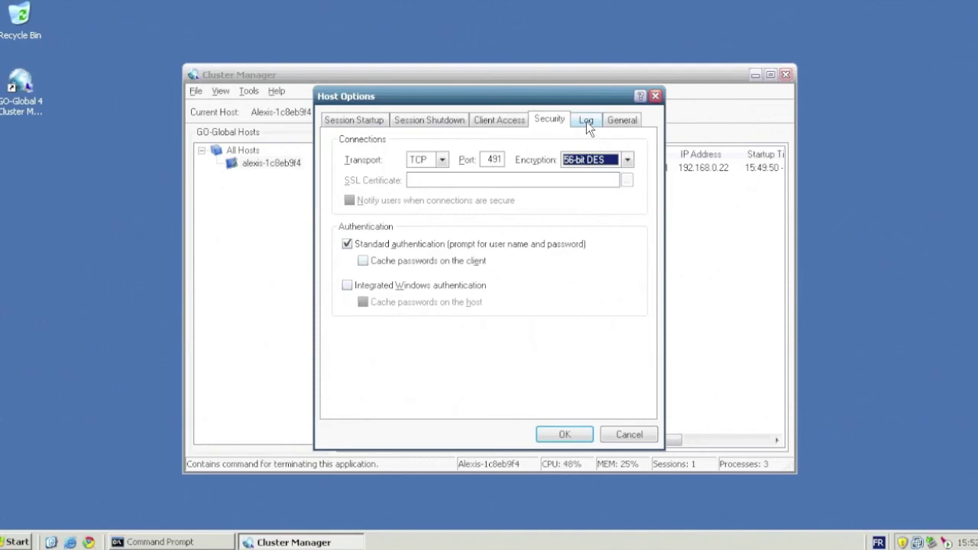
click(586, 121)
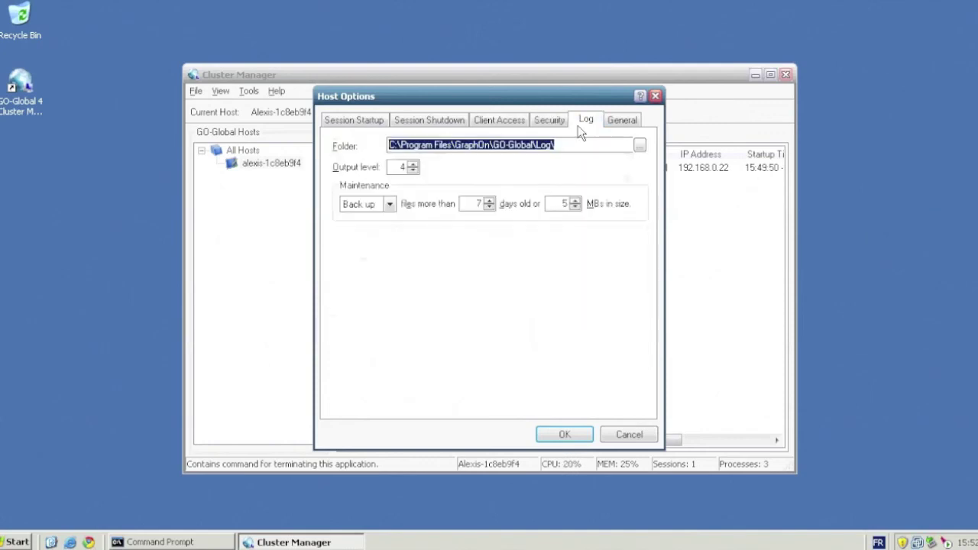
click(623, 122)
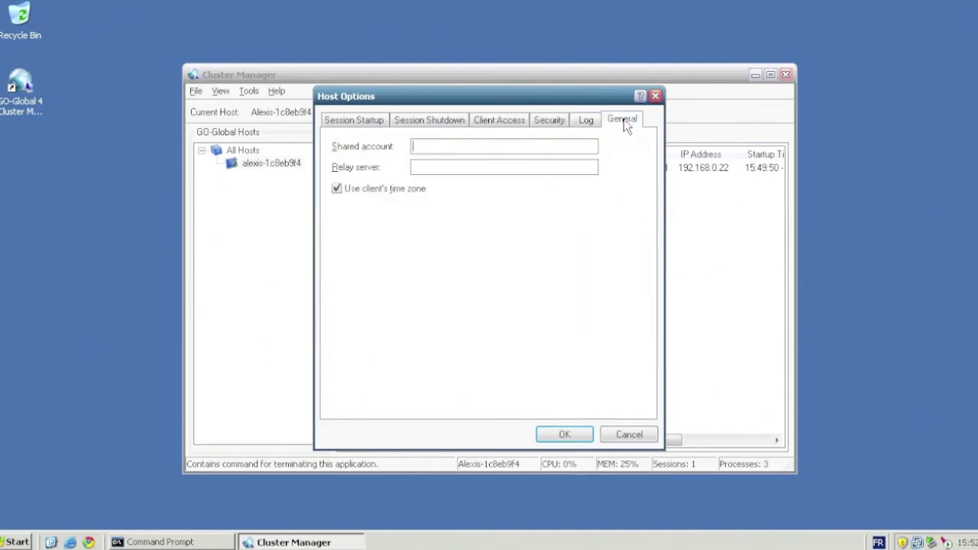
click(622, 434)
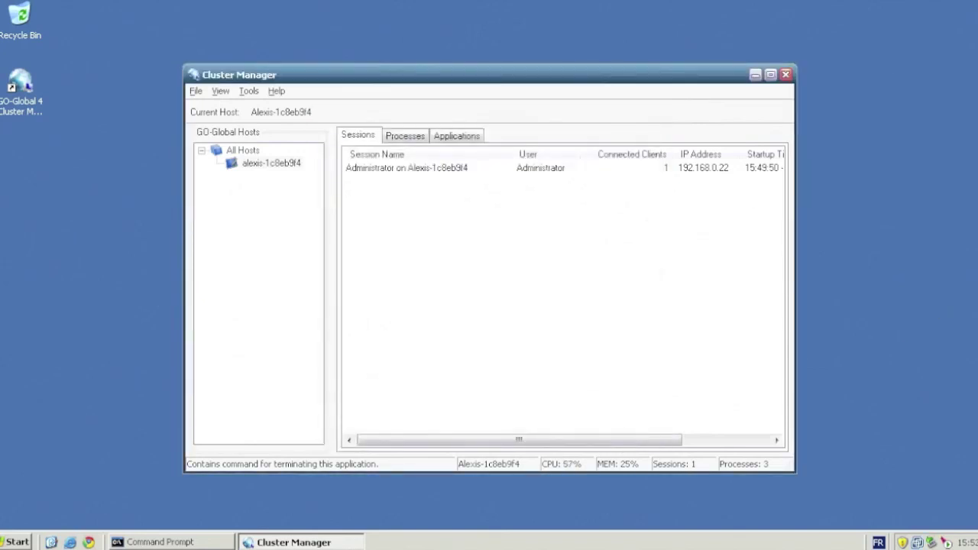